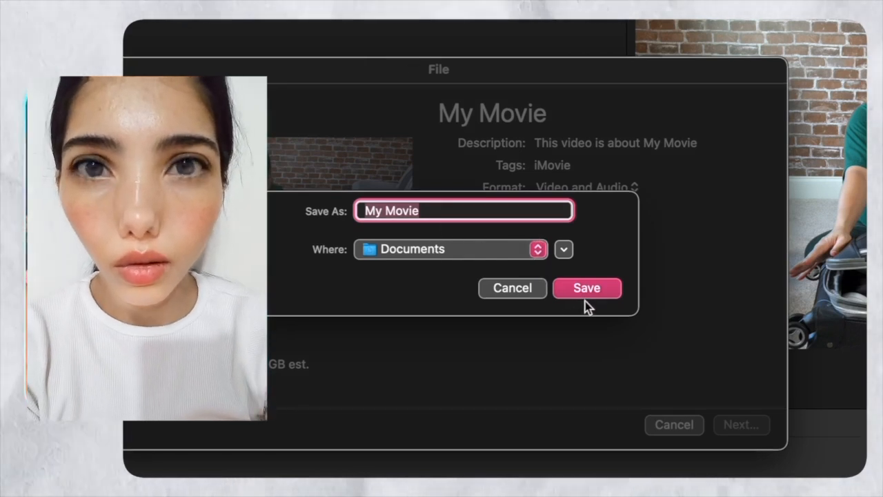
Save the iMovie export to Documents as My Movie.mp4 and check its progress
left_click(585, 295)
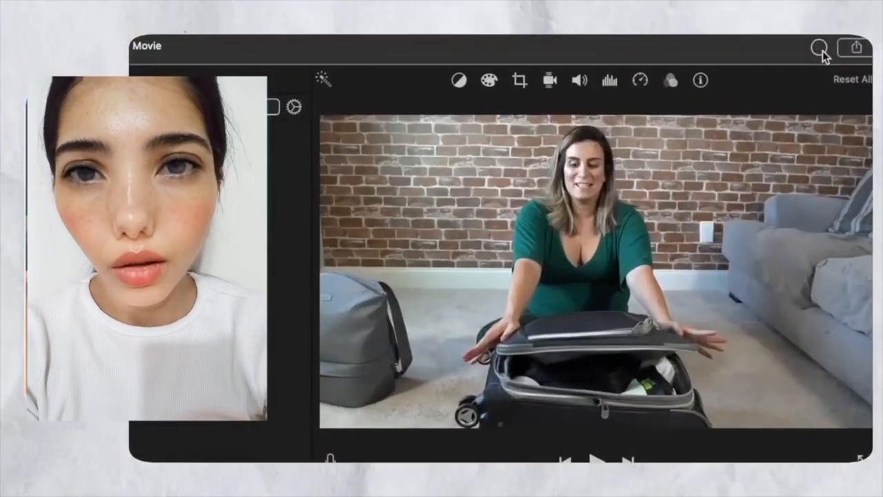
left_click(819, 49)
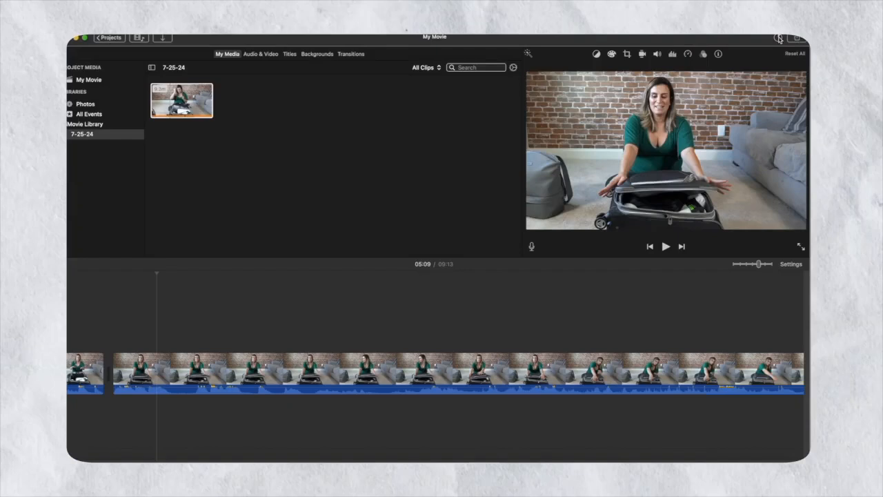
left_click(763, 43)
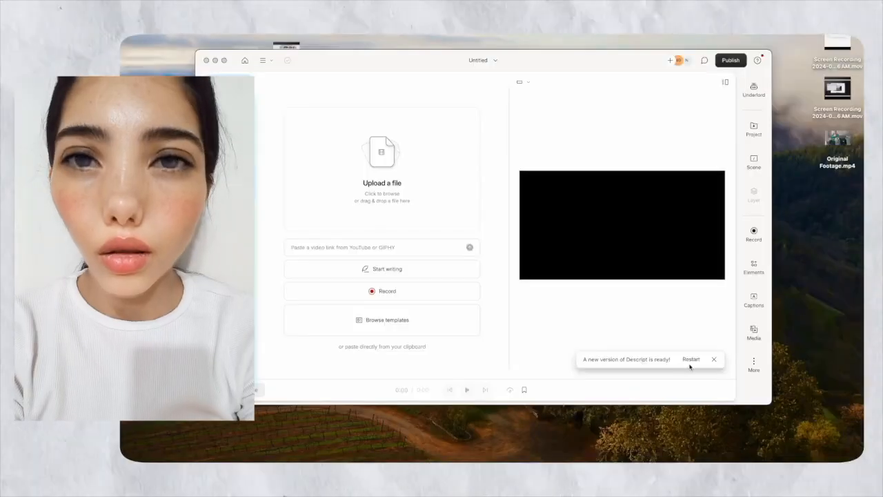
Drop Original Footage.mp4 into the Descript project to start English transcription
left_click(714, 361)
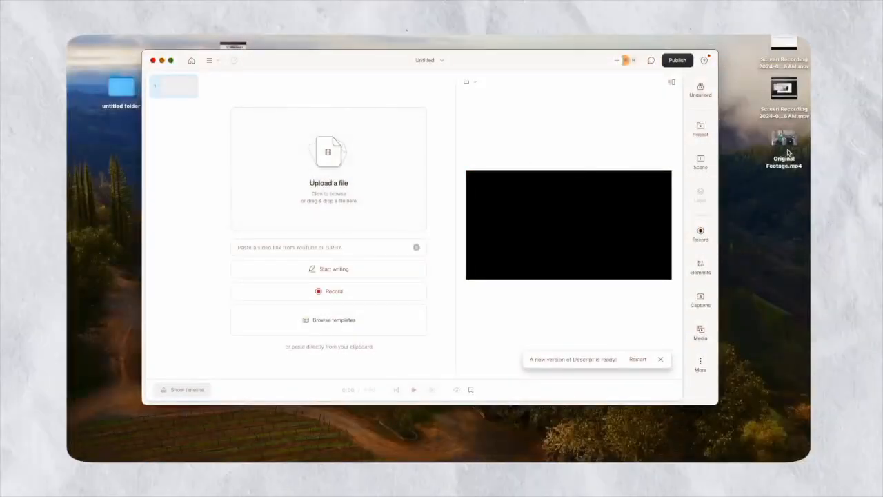
left_click_drag(836, 147, 359, 159)
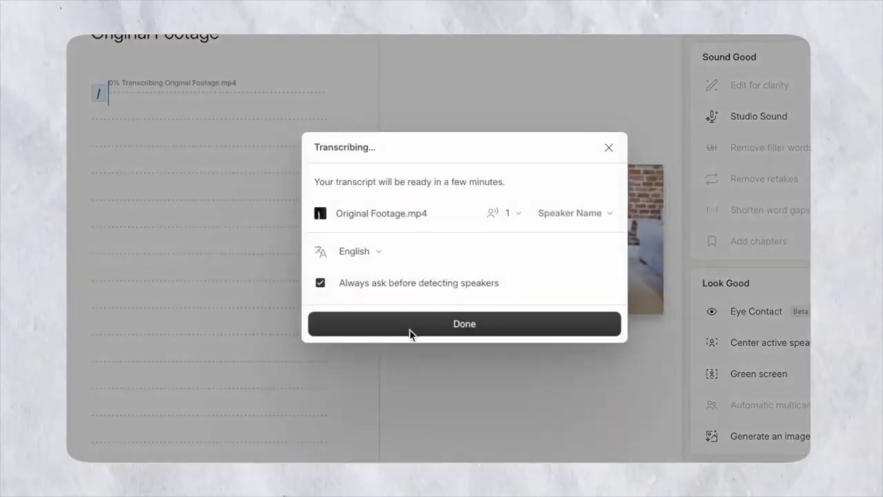
Dismiss the transcription notice and skim the hospital-bag packing transcript
left_click(406, 331)
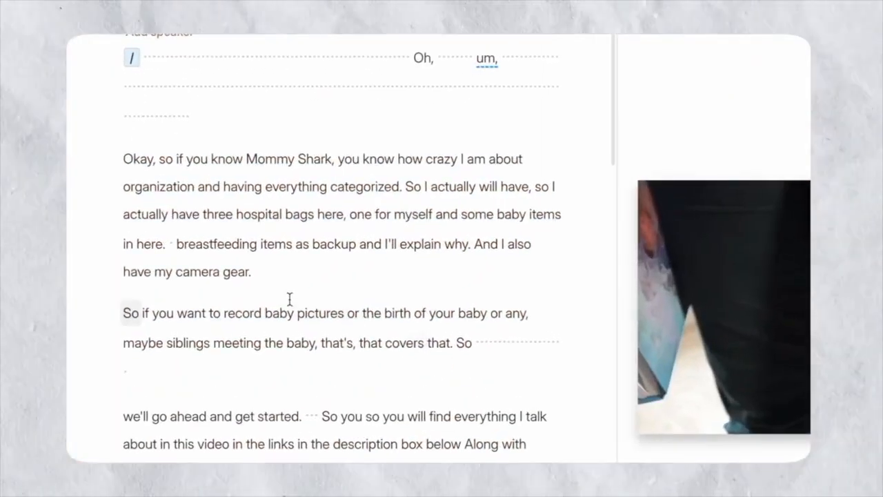
scroll(285, 396, "down", 15)
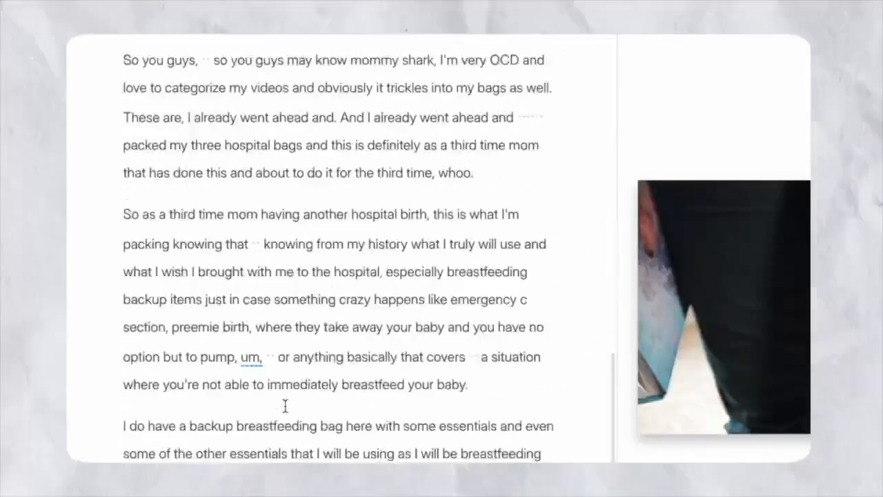
scroll(286, 406, "down", 5)
scroll(285, 405, "down", 5)
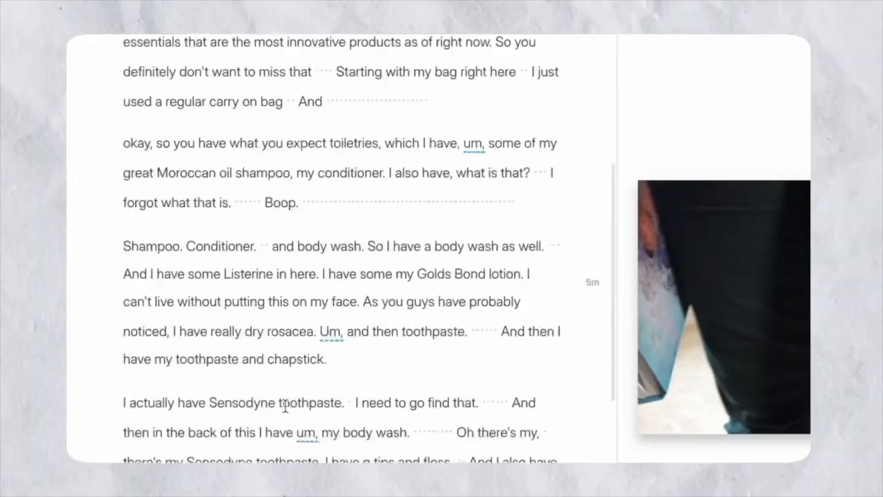
scroll(286, 406, "up", 15)
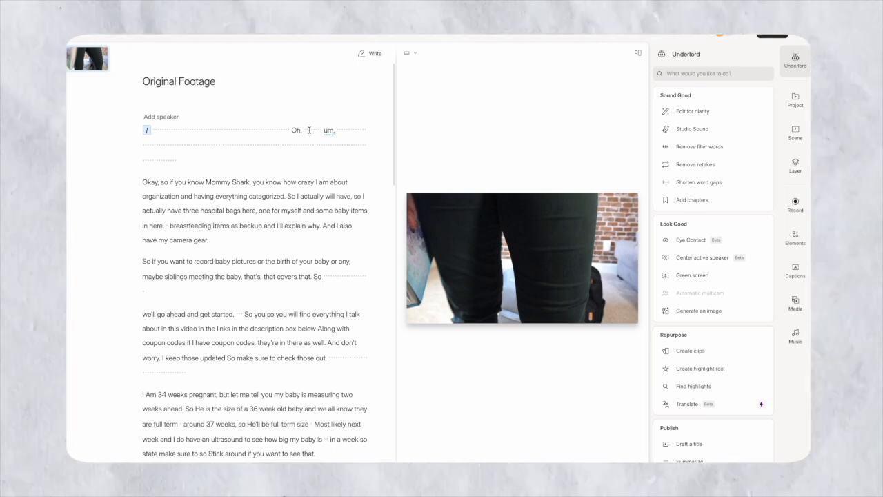
In Write mode, shorten all 178 word gaps of 0.1 s or more to 0 seconds
left_click(363, 60)
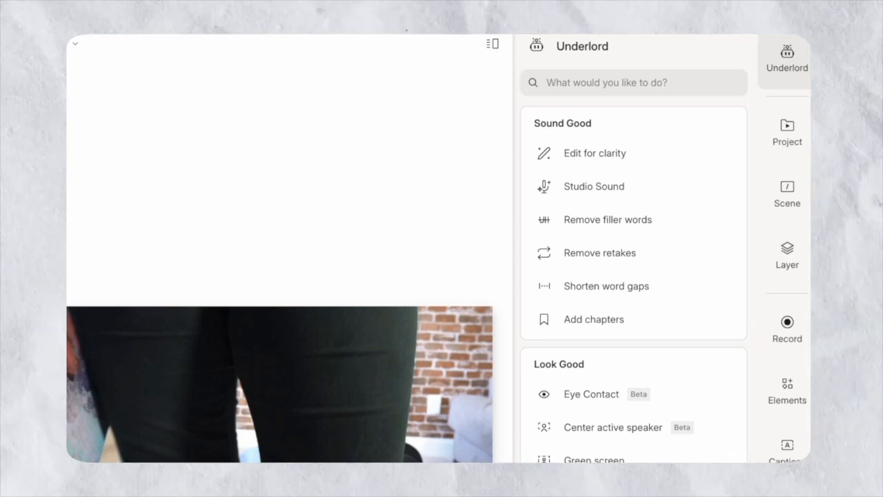
mouse_move(676, 229)
mouse_move(614, 296)
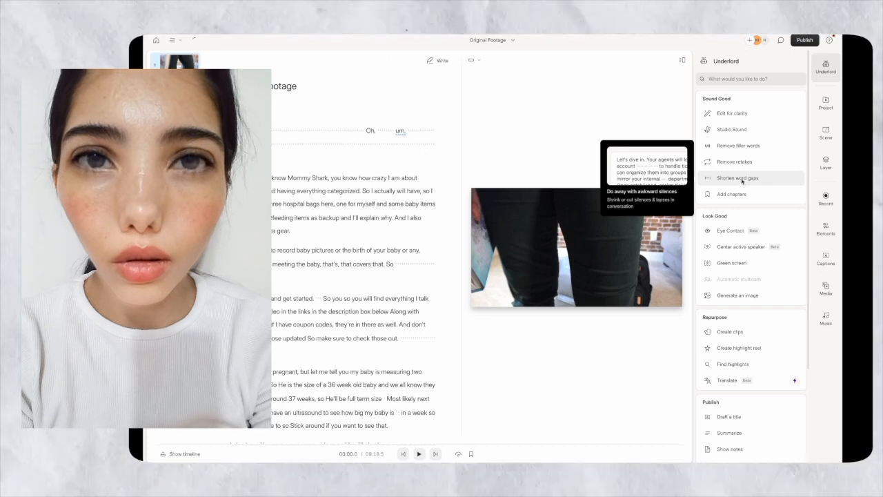
left_click(739, 178)
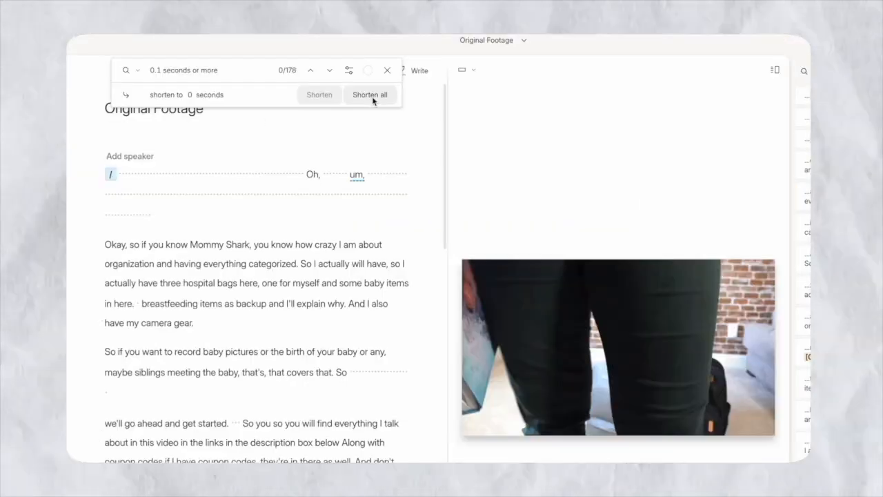
left_click(225, 69)
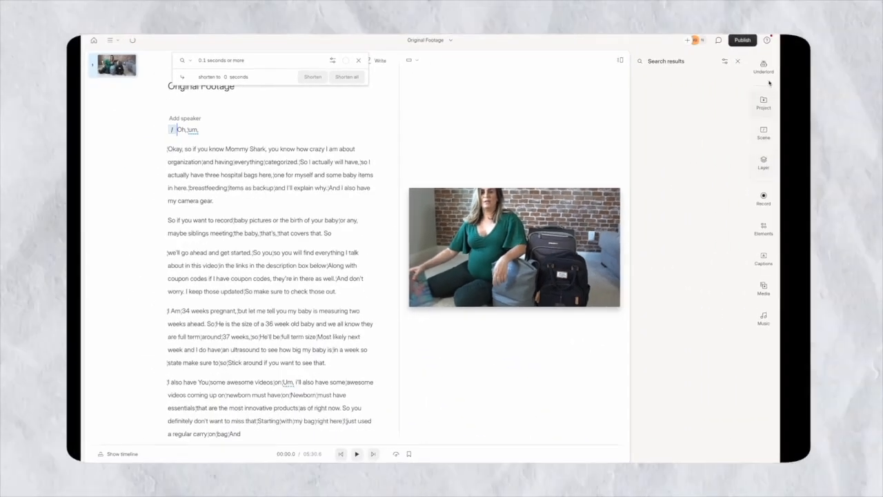
Cut every 'um' filler word with Remove filler words, bringing the video to 5:22.7
left_click(767, 68)
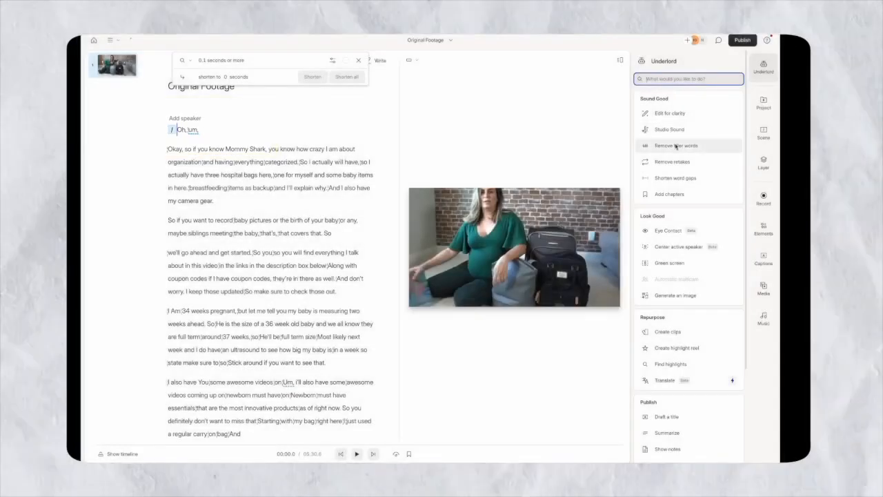
left_click(675, 145)
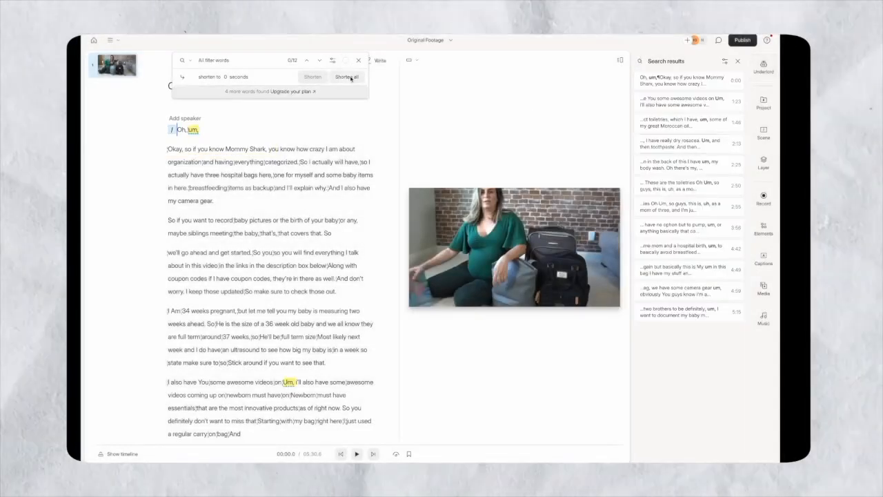
left_click(350, 77)
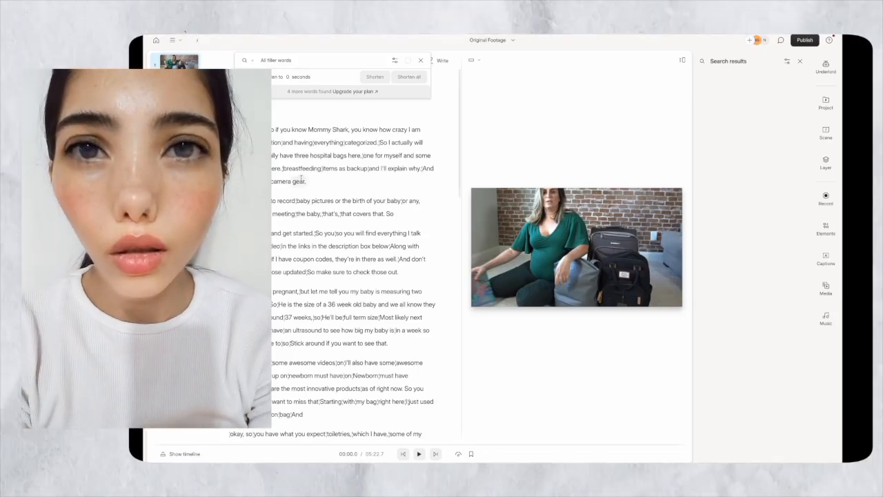
scroll(286, 304, "down", 2)
scroll(286, 304, "up", 2)
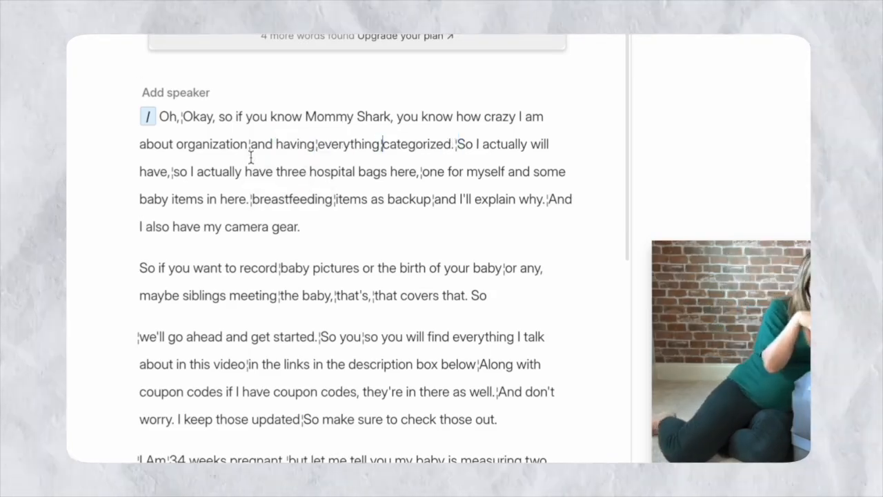
Undo the edit boundary after 'everything' so the video runs 5:23.0
mouse_move(252, 152)
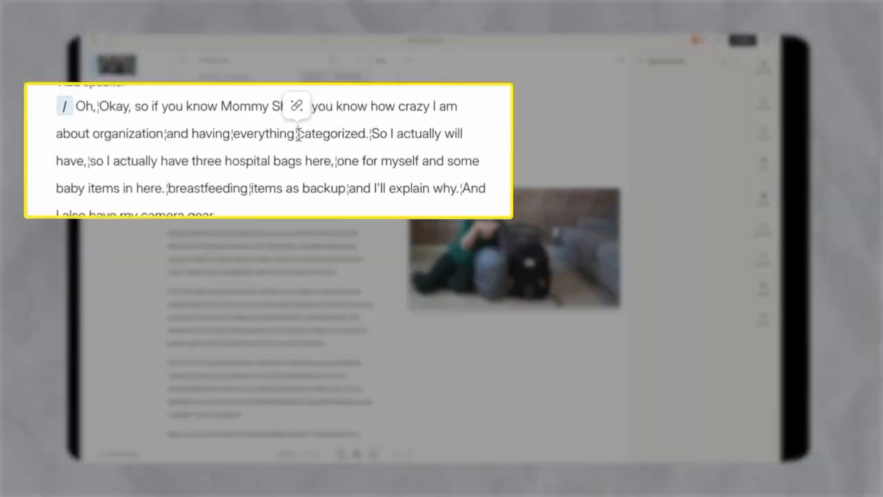
left_click(299, 114)
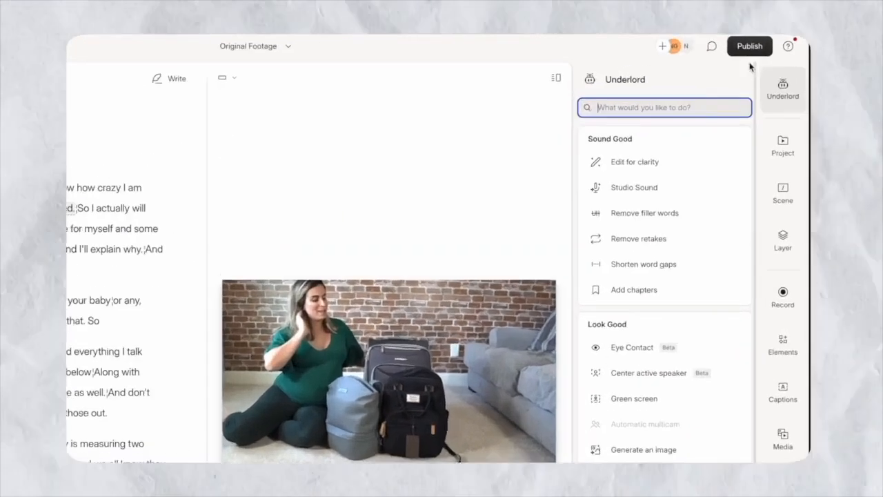
Export the edited video as my movie 2.mp4 into the Documents folder
left_click(750, 47)
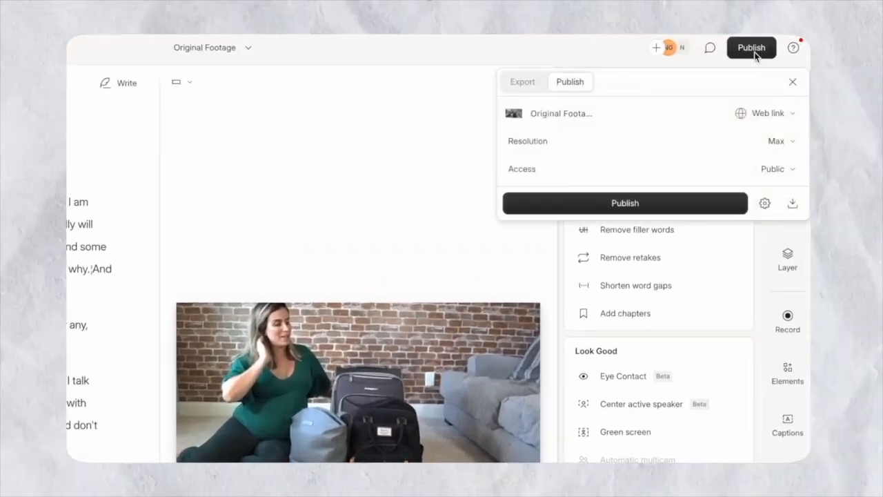
left_click(523, 83)
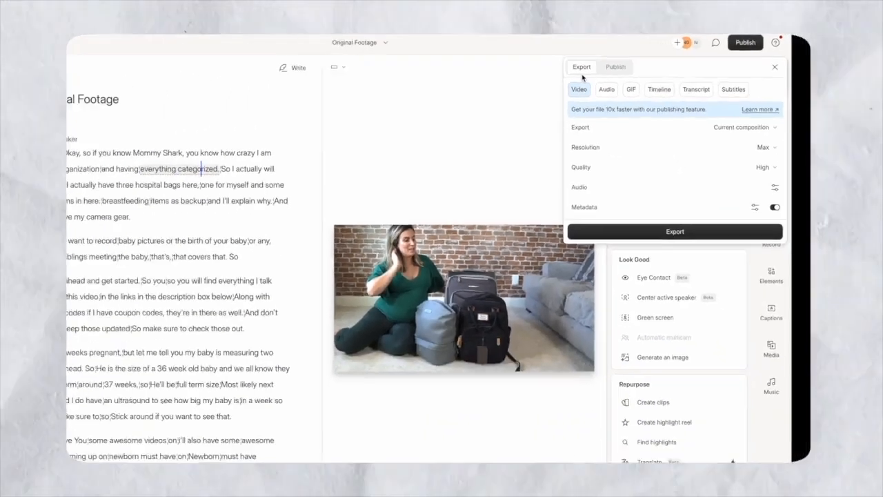
left_click(697, 231)
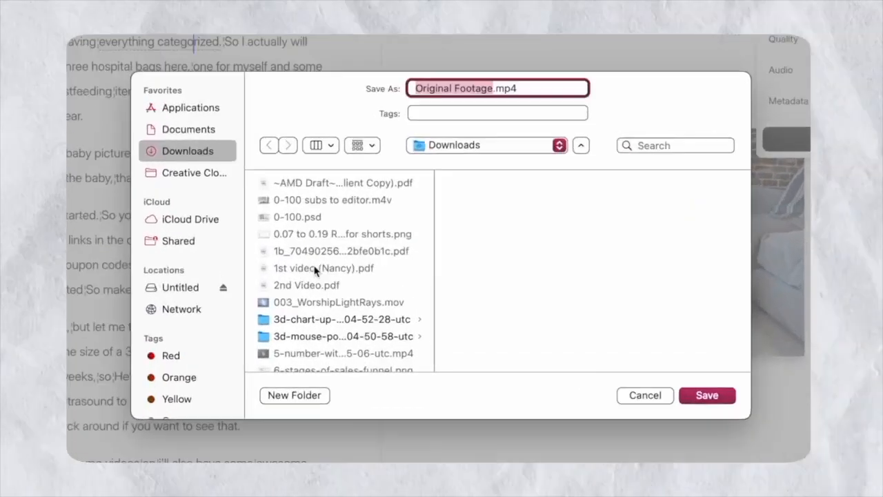
left_click(200, 130)
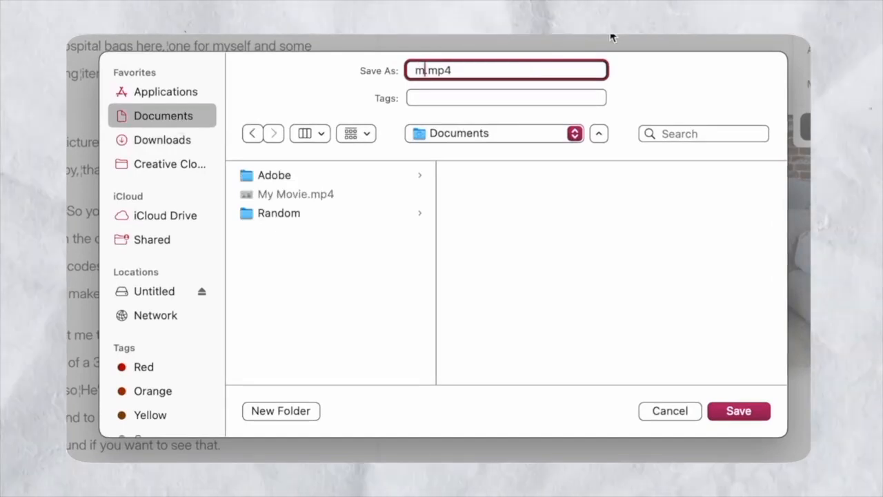
type("y movie 2")
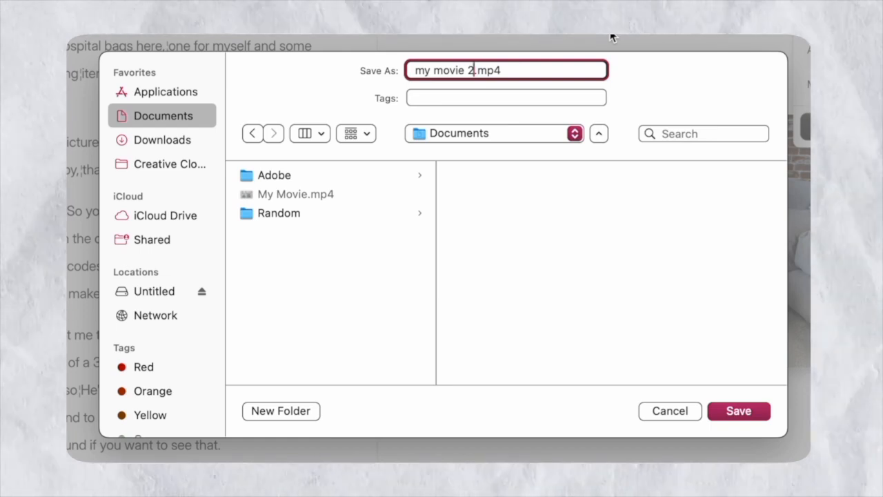
left_click(743, 414)
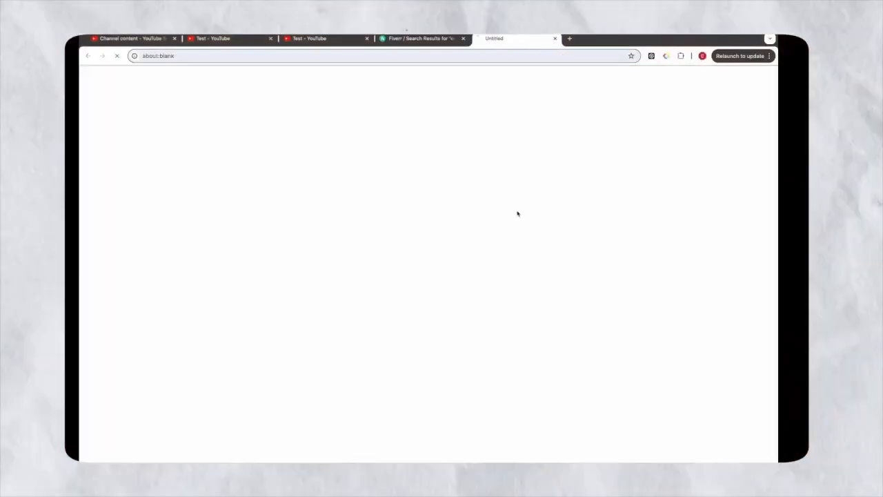
Sign up for Fiverr with the Google account and choose a username
left_click(512, 234)
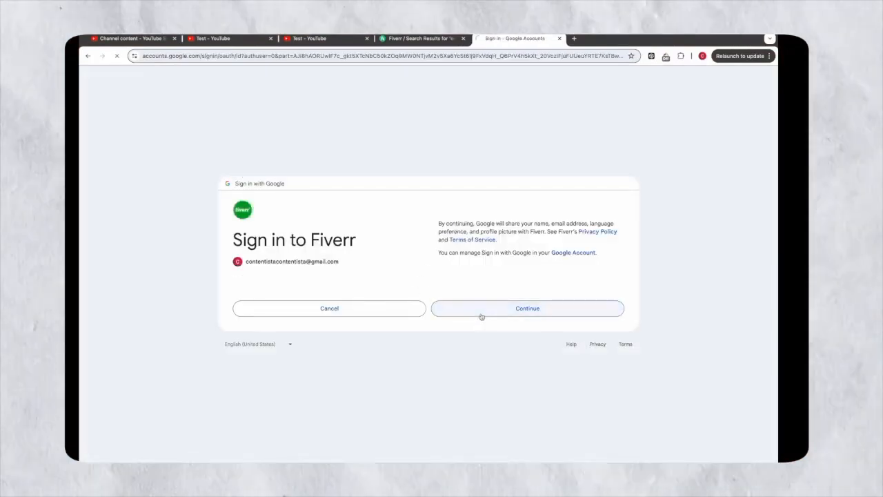
left_click(482, 316)
type("cont")
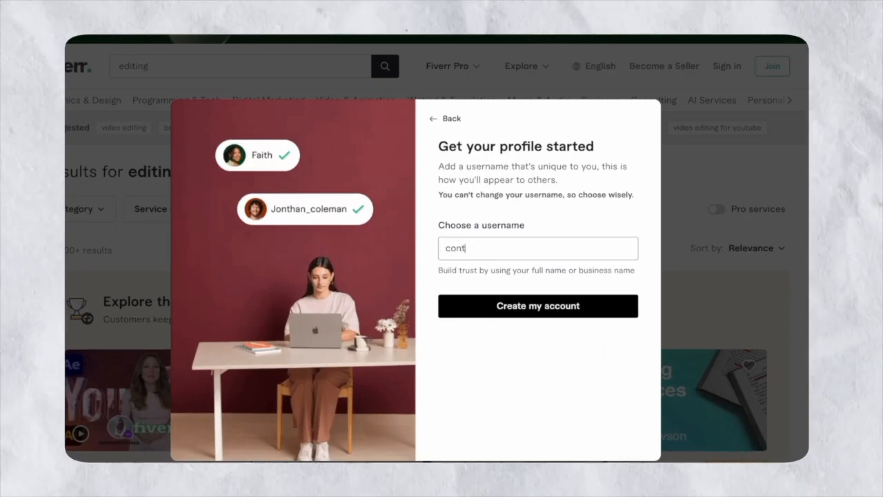
type("entHello")
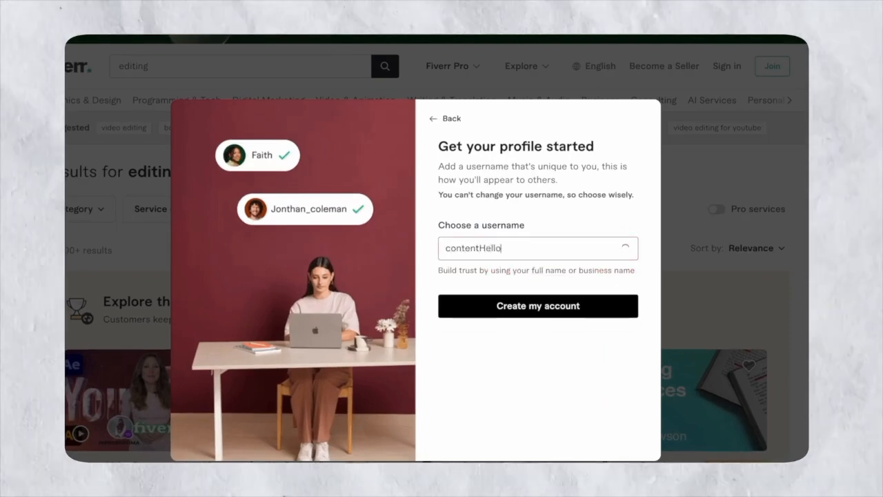
left_click(588, 293)
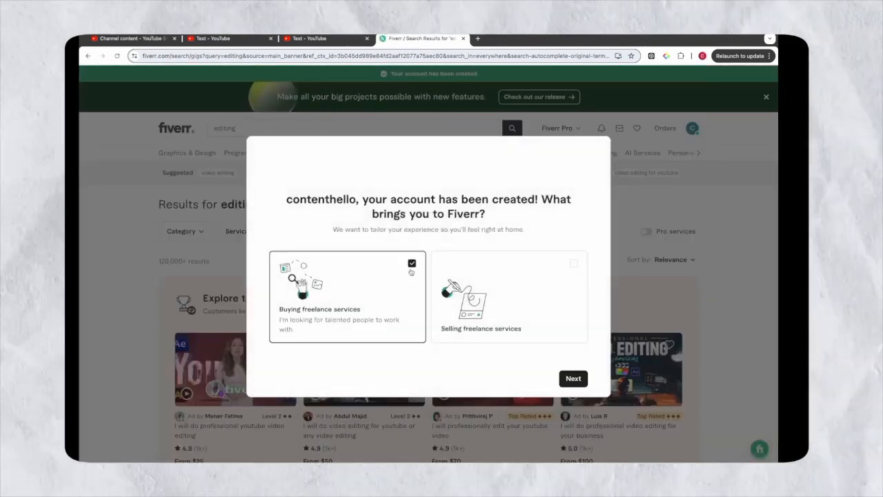
Answer onboarding as a buyer for personal use and dismiss the remaining questions
left_click(573, 379)
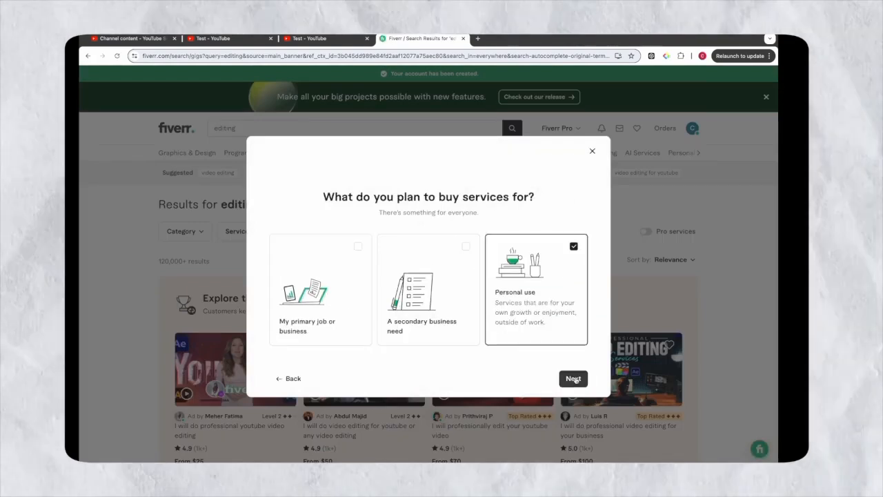
left_click(575, 380)
left_click(593, 151)
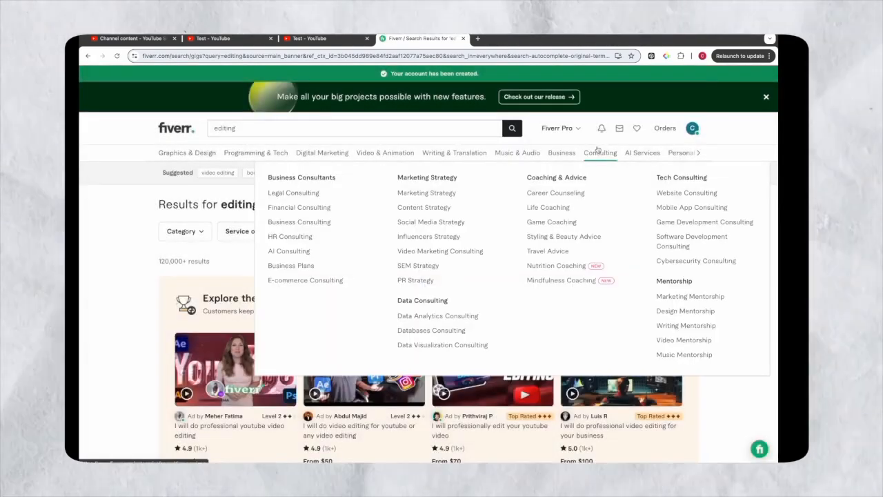
Open the 'I will do professional youtube video editing' gig with its $25 Basic package
scroll(108, 361, "down", 2)
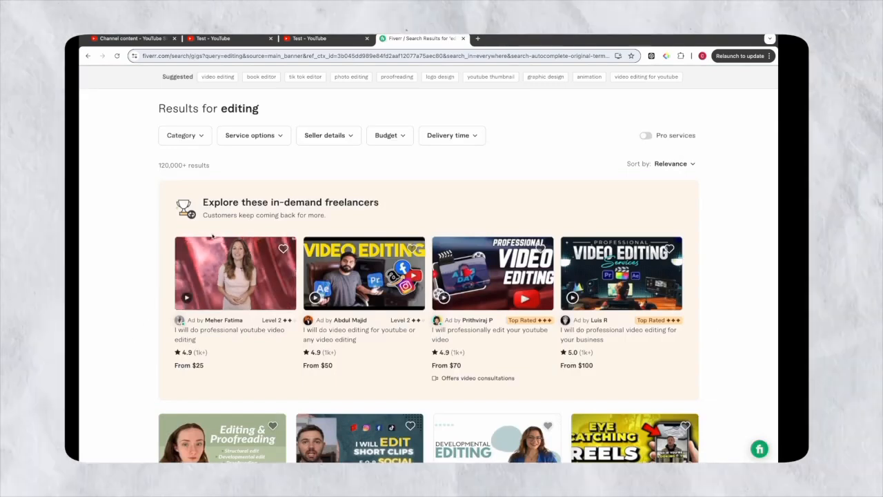
scroll(231, 410, "up", 1)
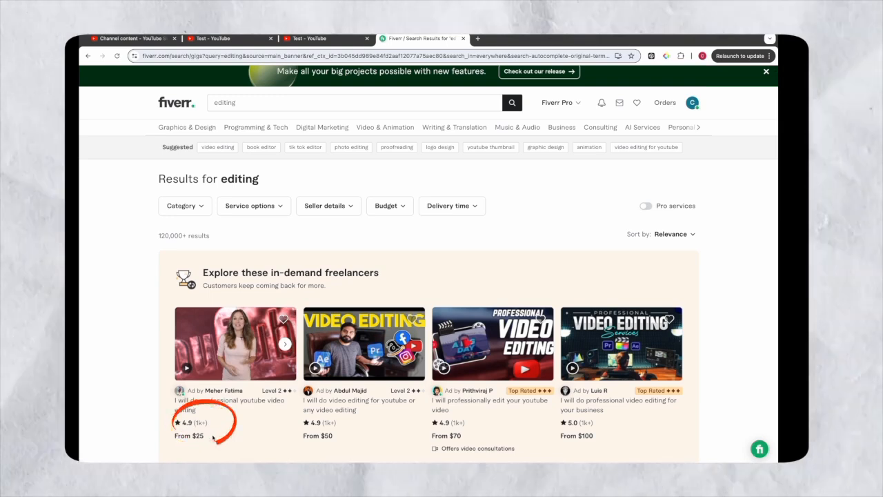
scroll(213, 437, "down", 1)
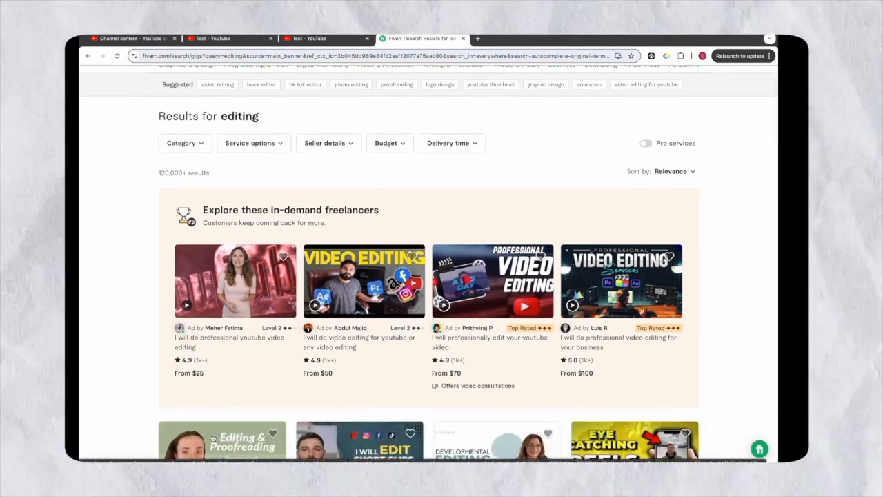
left_click(287, 282)
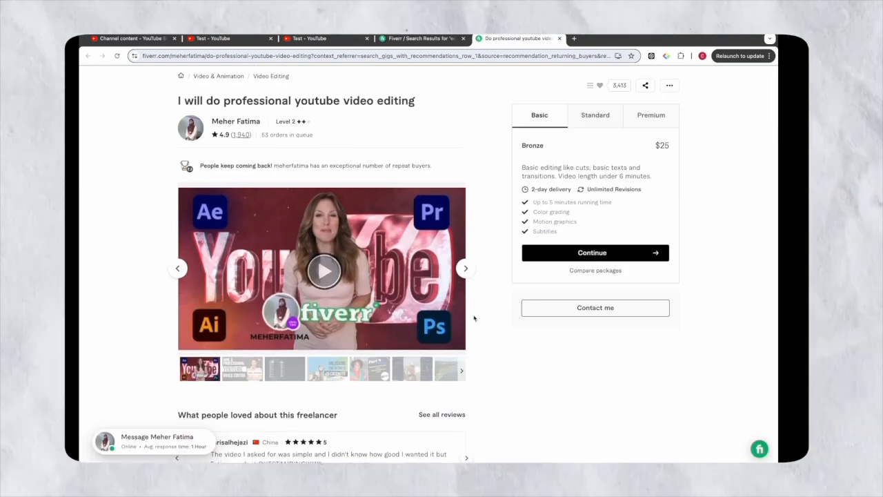
scroll(493, 273, "up", 1)
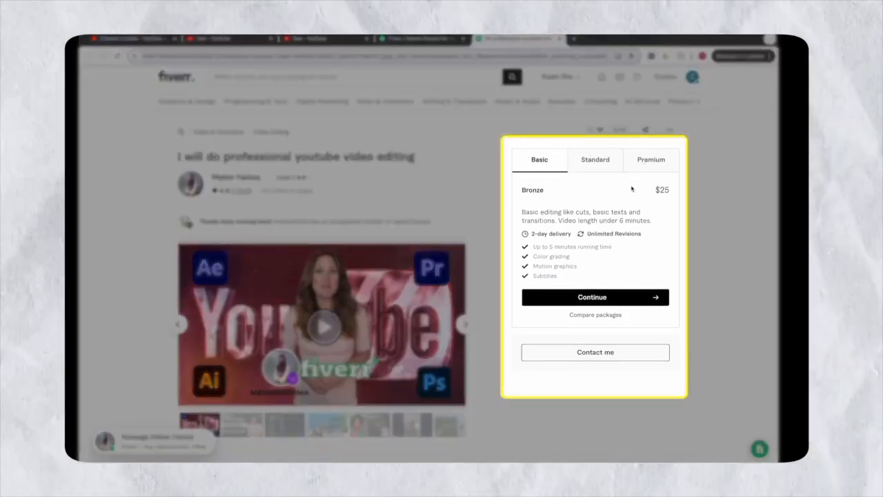
left_click(651, 160)
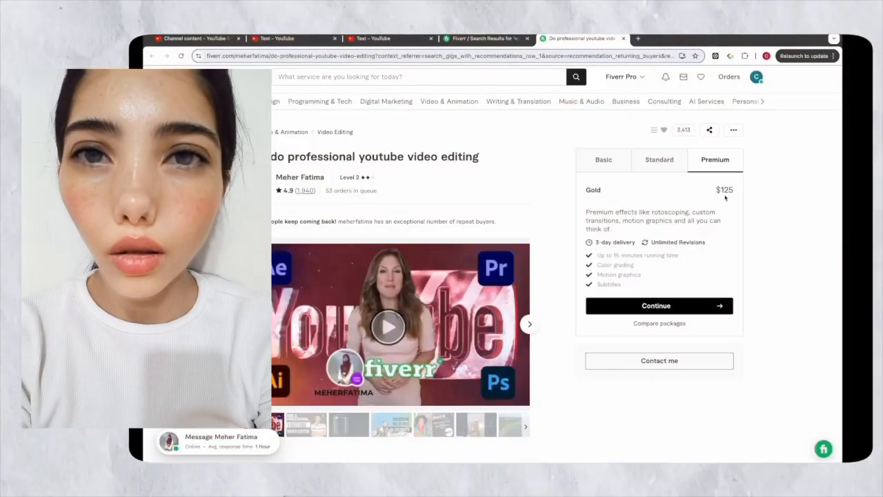
left_click(614, 167)
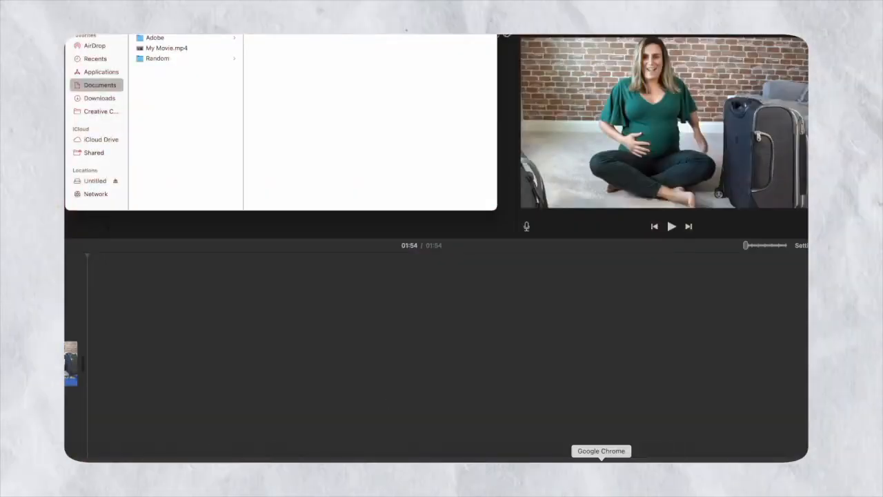
Start a new video upload in YouTube Studio and rearrange windows to reveal its dialog
left_click(601, 461)
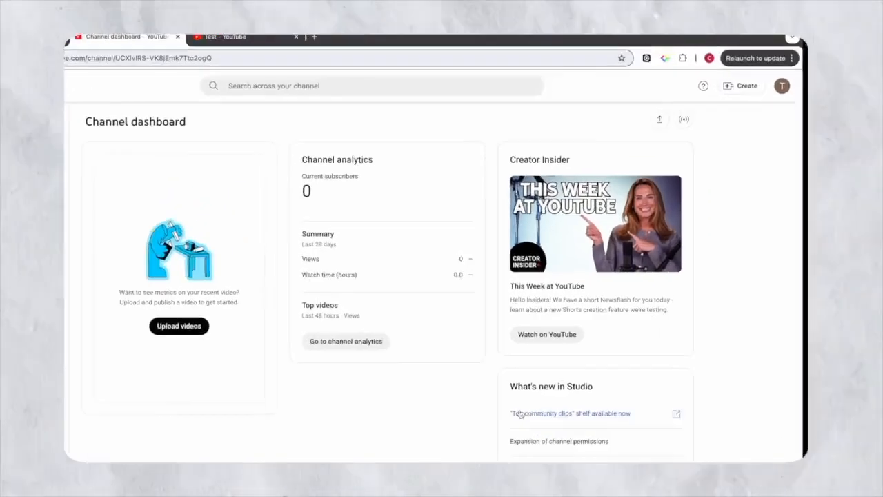
left_click(724, 97)
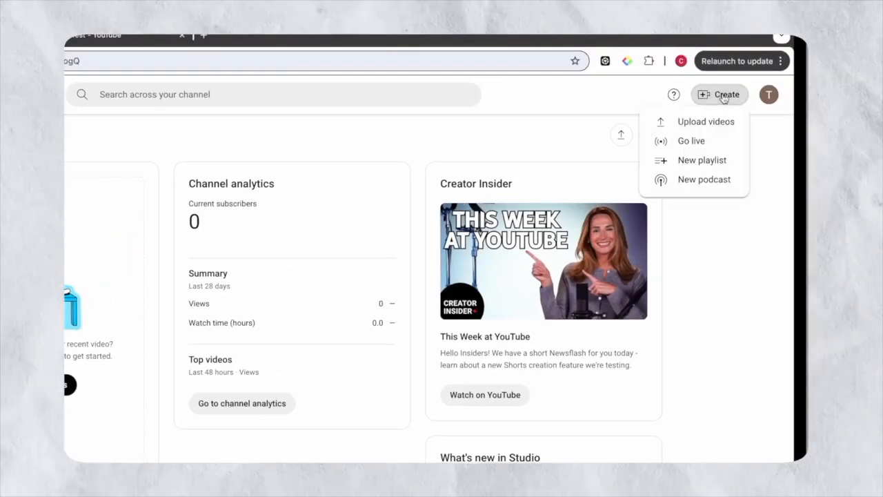
left_click(719, 123)
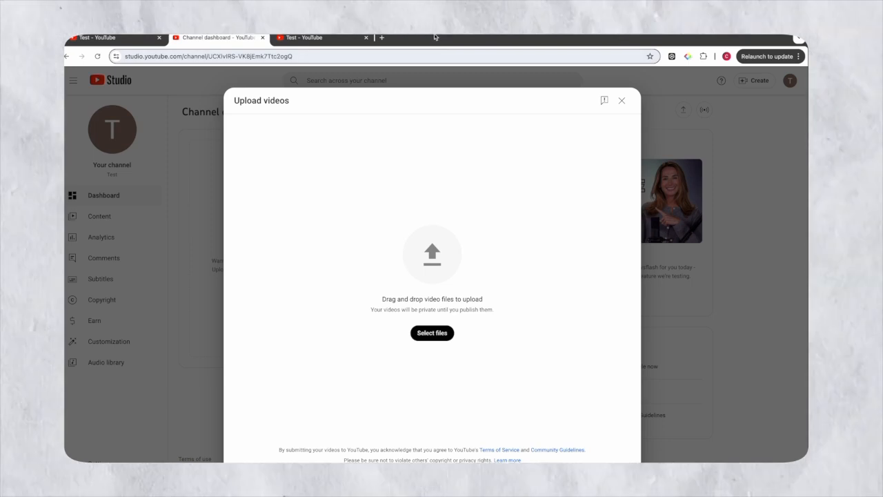
left_click(86, 36)
left_click(541, 35)
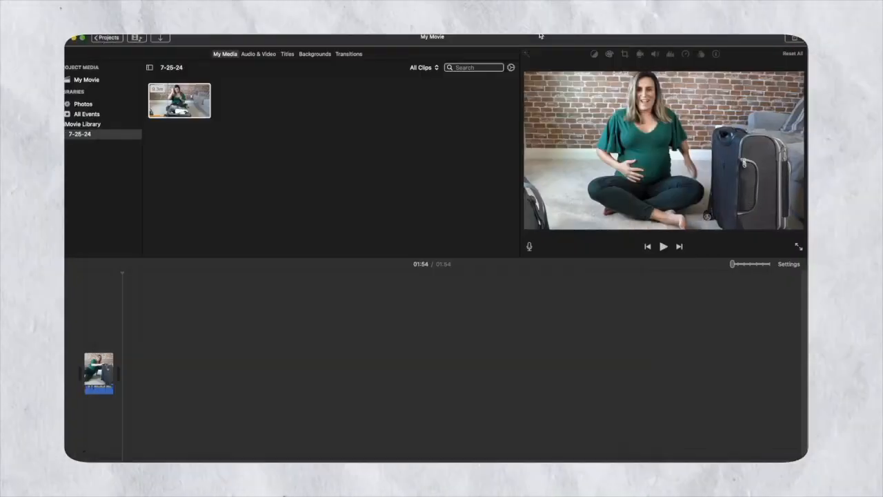
left_click(74, 39)
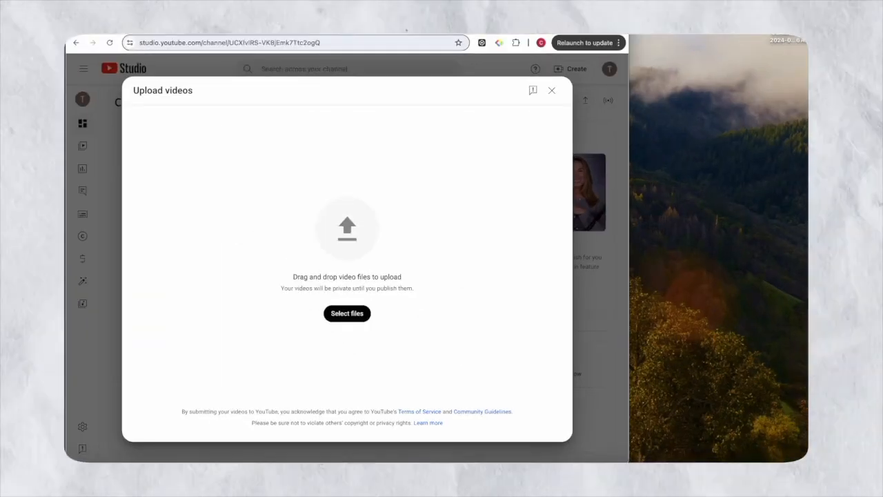
left_click_drag(414, 29, 497, 29)
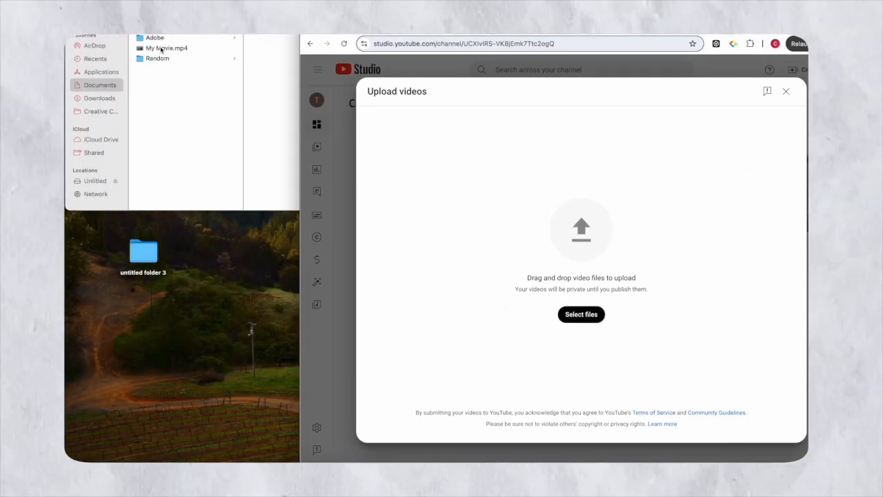
Choose My Movie.mp4 from Documents as the file to upload
left_click(584, 319)
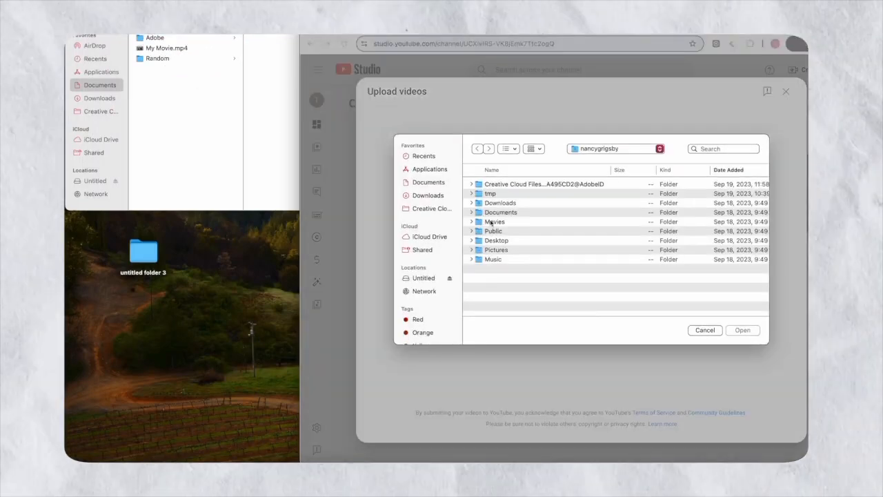
double_click(503, 214)
left_click(503, 185)
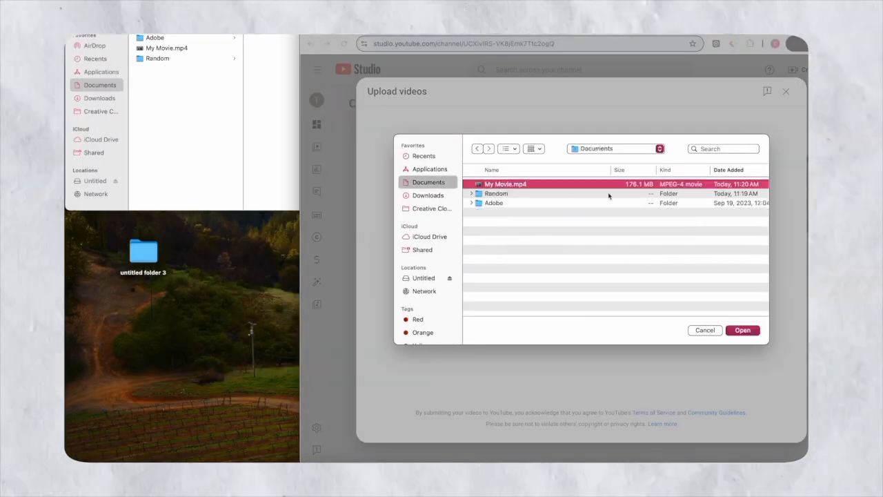
left_click(744, 330)
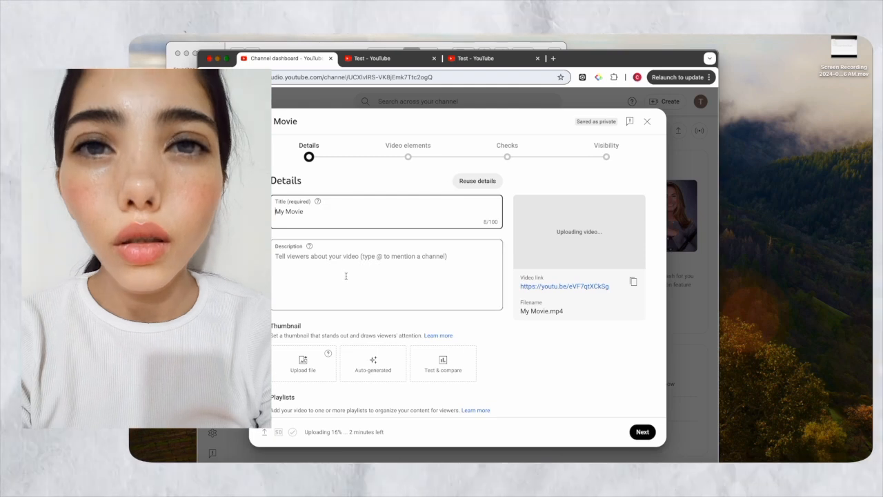
Set My Movie's audience to 'No, it's not made for kids' and review the additional settings, leaving it as a draft
scroll(317, 248, "down", 3)
left_click(304, 293)
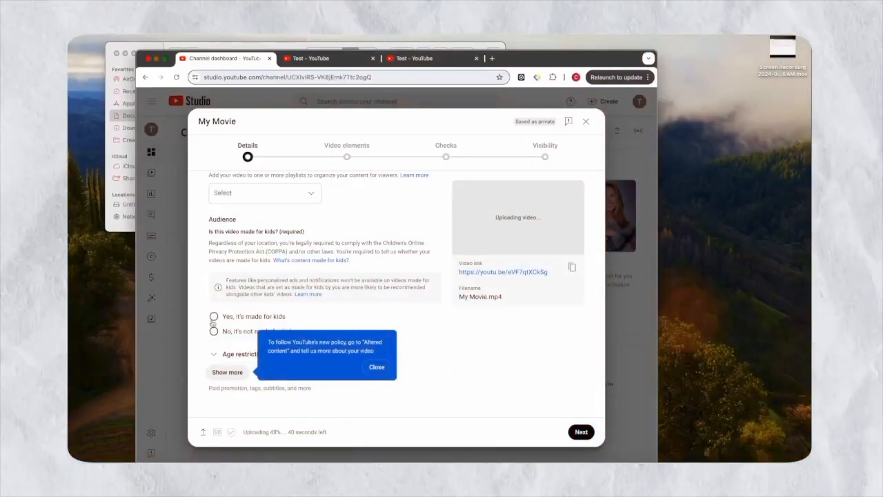
left_click(214, 332)
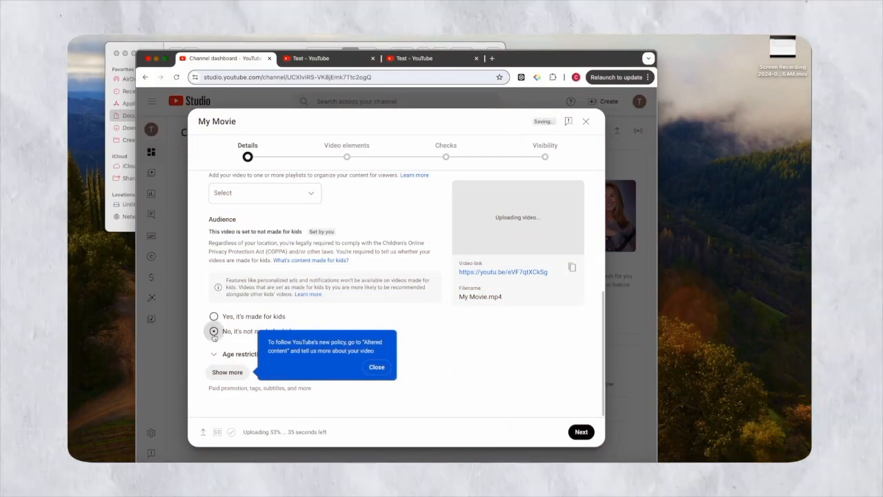
left_click(227, 371)
scroll(331, 373, "down", 5)
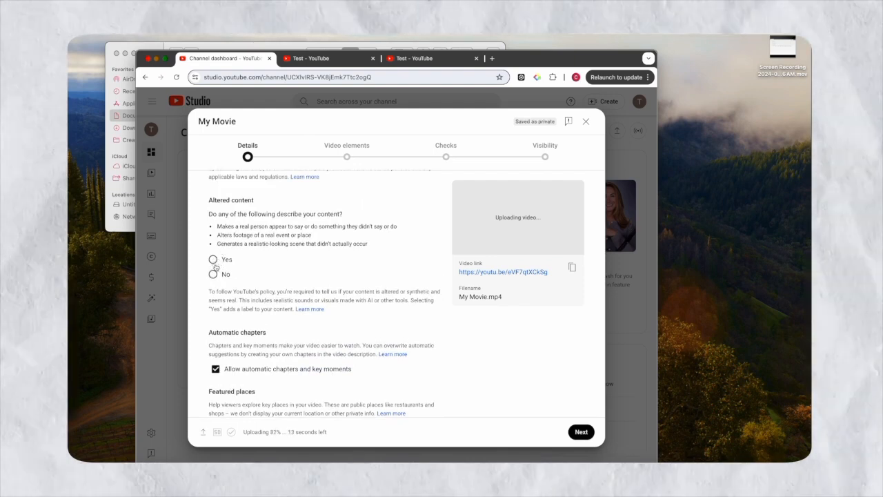
scroll(218, 298, "down", 5)
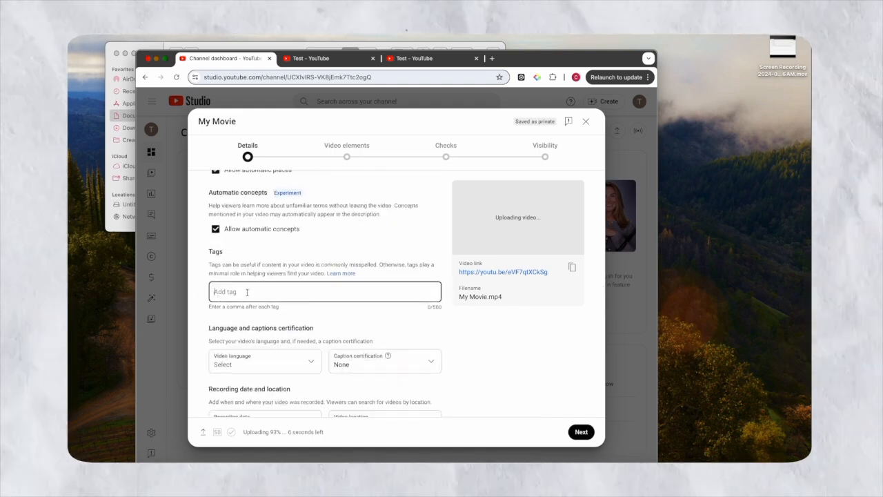
scroll(247, 291, "up", 10)
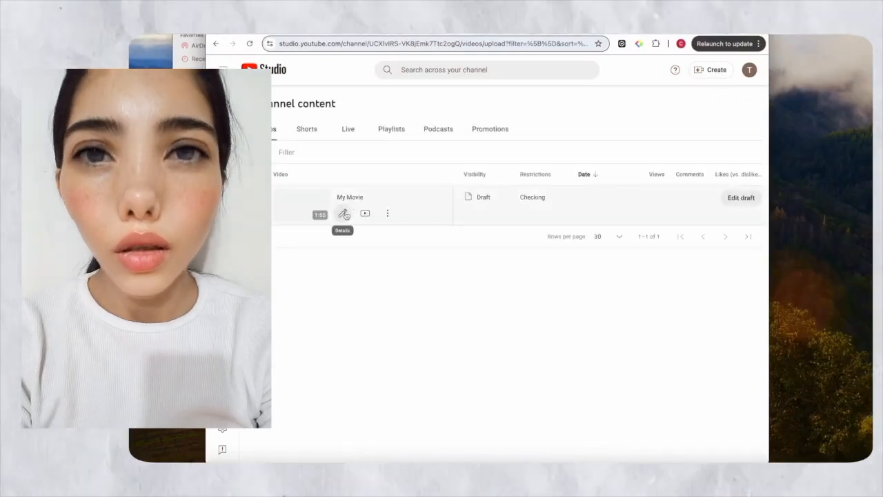
Go through My Movie's Video elements, Checks and Visibility steps, publish it as Public, and dismiss the confirmation
left_click(344, 214)
left_click(434, 130)
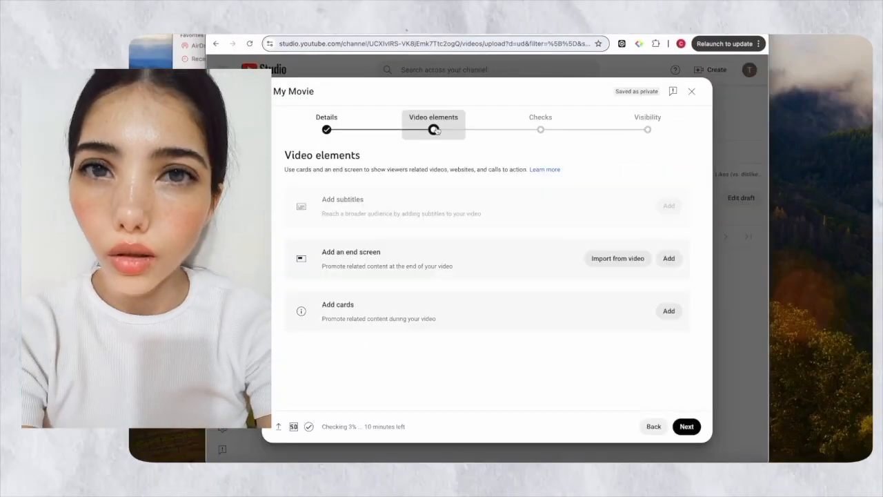
left_click(541, 130)
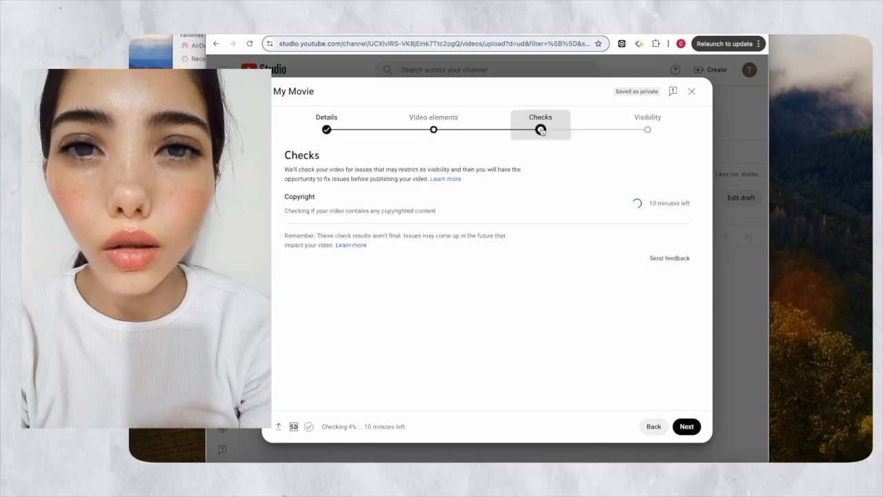
left_click(660, 134)
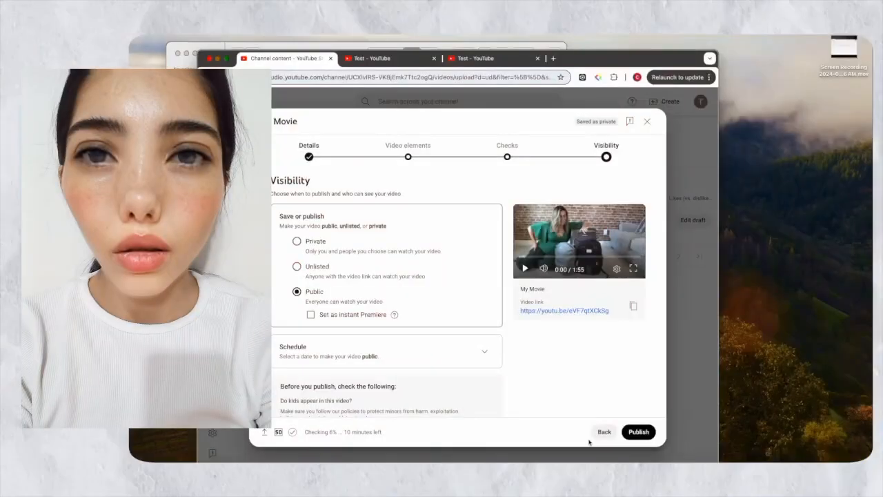
left_click(638, 432)
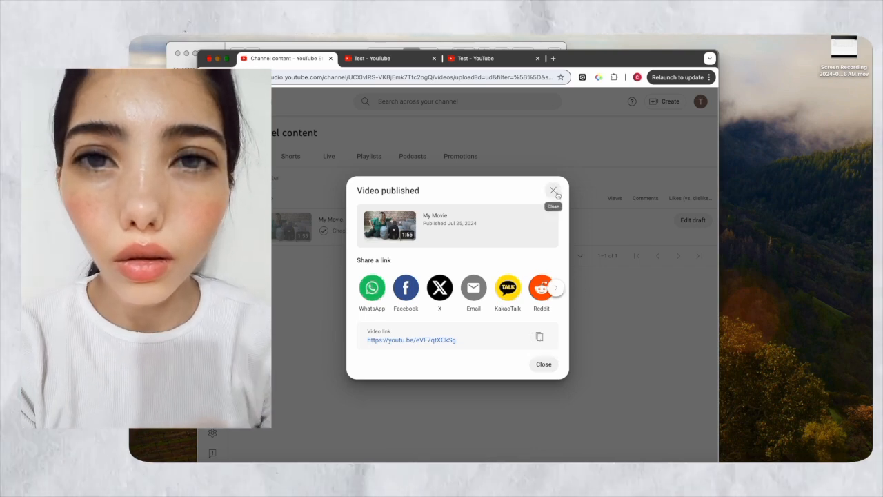
left_click(554, 191)
key("ctrl+super+f")
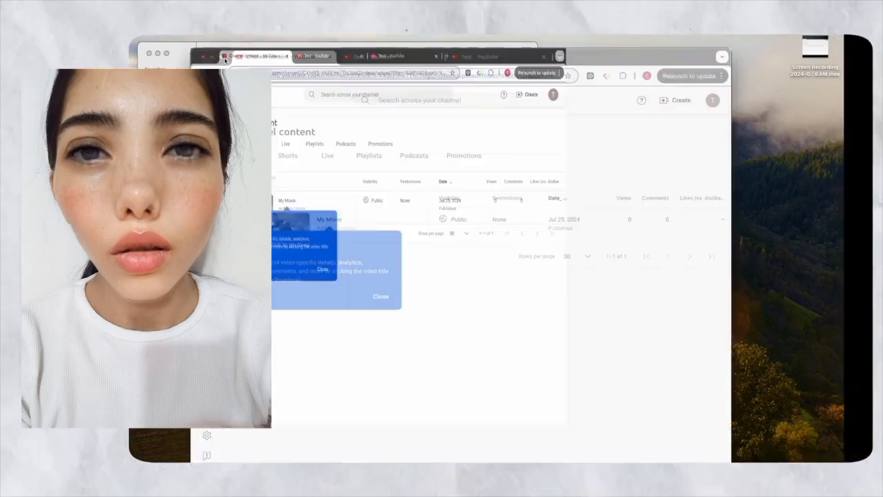